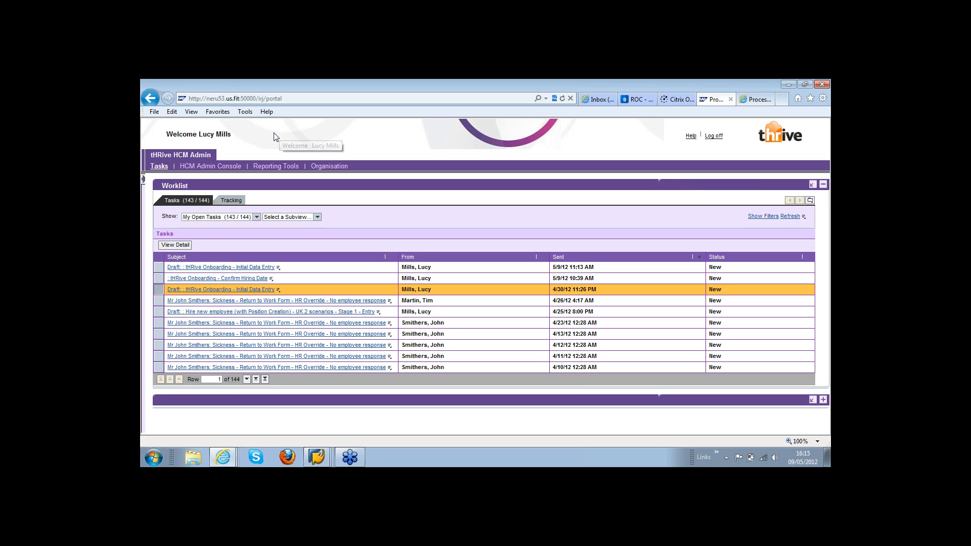
# - Open the newest draft "tHRive Onboarding - Initial Data Entry" task from the worklist and maximize its form window
pyautogui.click(235, 135)
pyautogui.moveTo(227, 135)
pyautogui.mouseDown()
pyautogui.moveTo(165, 135)
pyautogui.moveTo(221, 137)
pyautogui.mouseUp()
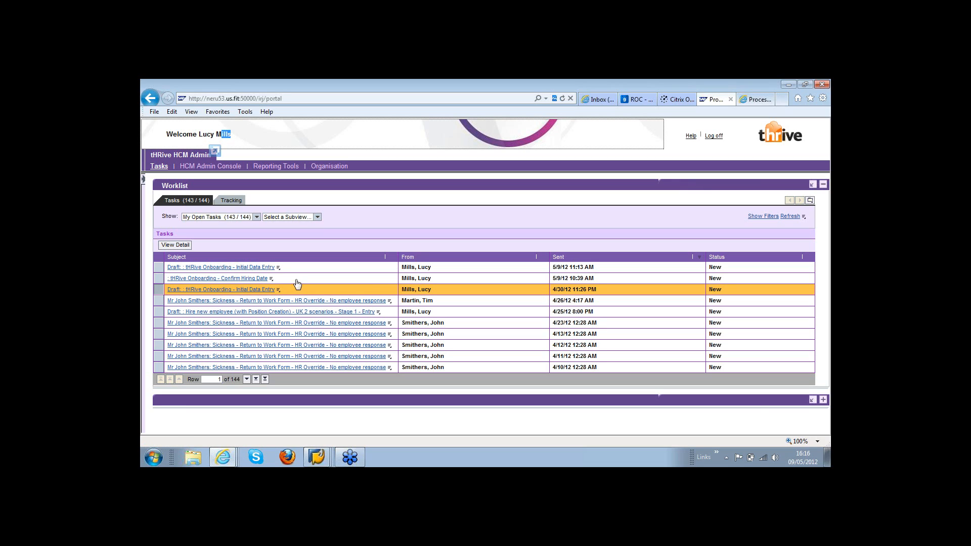
pyautogui.click(258, 268)
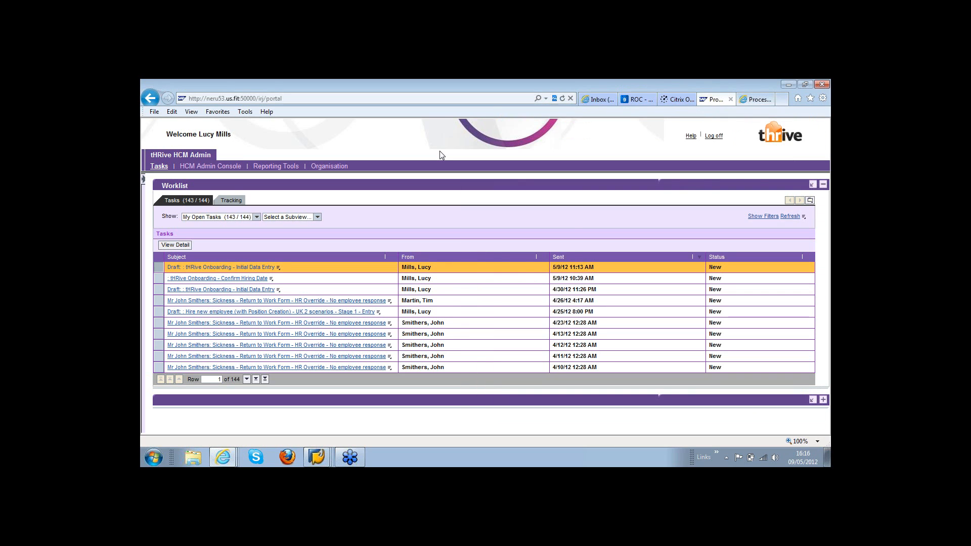
pyautogui.hotkey('alt', 'Tab')
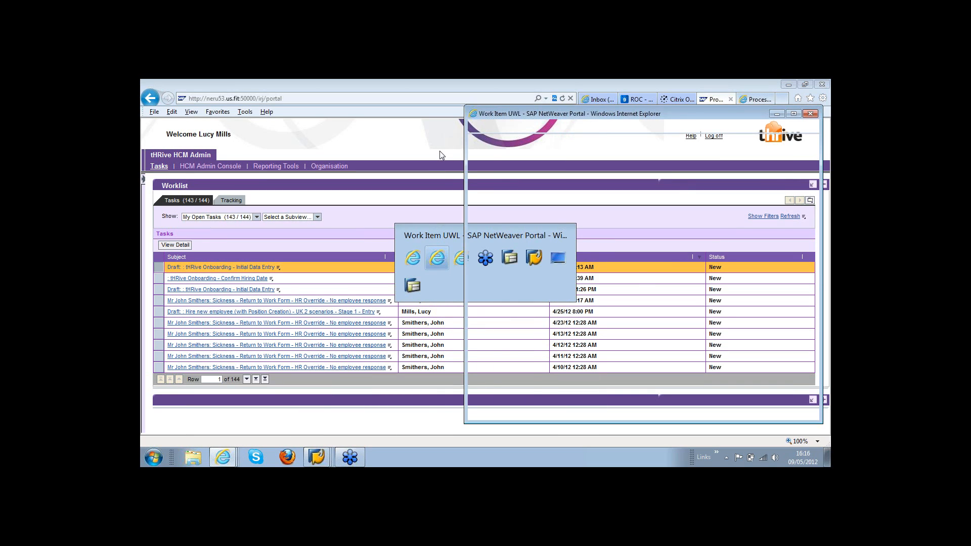
pyautogui.hotkey('alt', 'Tab')
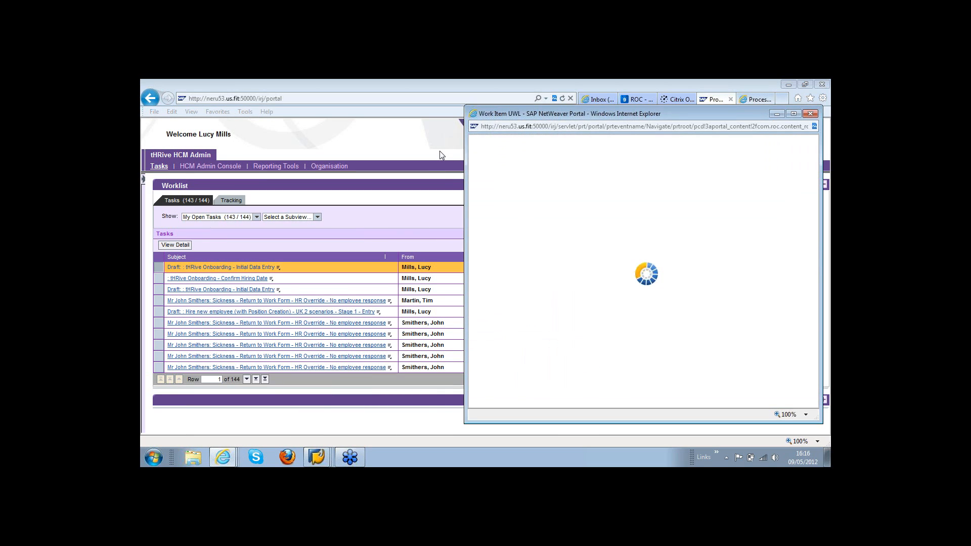
pyautogui.click(442, 156)
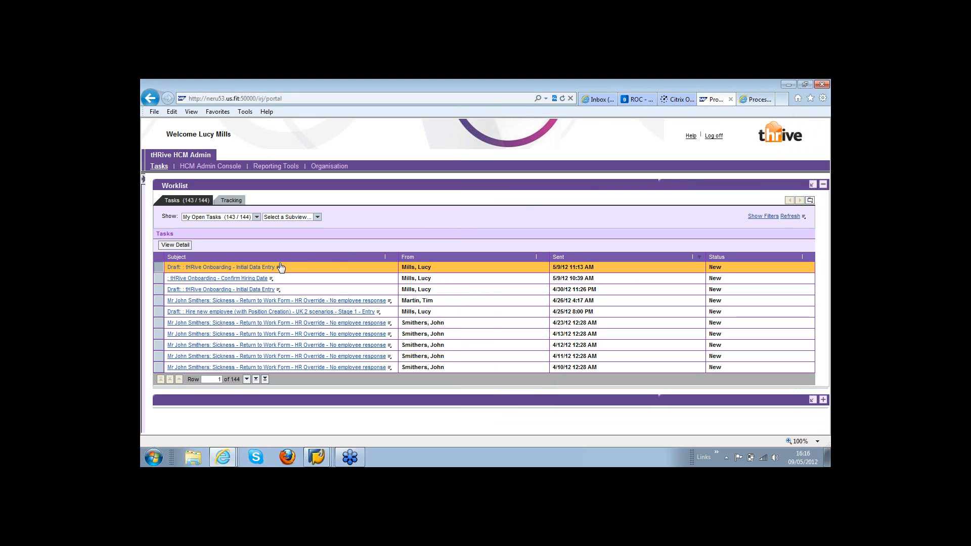
pyautogui.hotkey('alt', 'Tab')
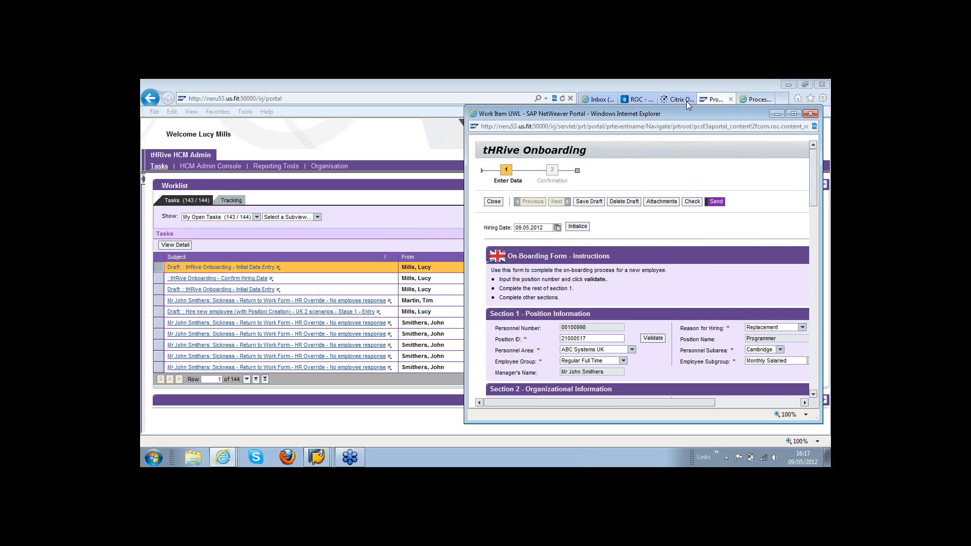
pyautogui.doubleClick(615, 114)
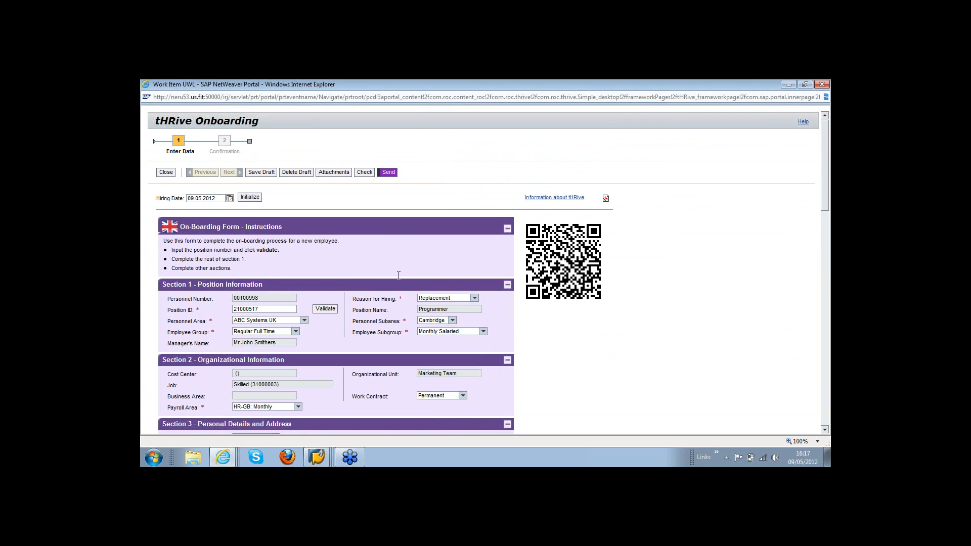
# - Examine the Position Information and Organizational Information sections of the onboarding form
pyautogui.click(825, 431)
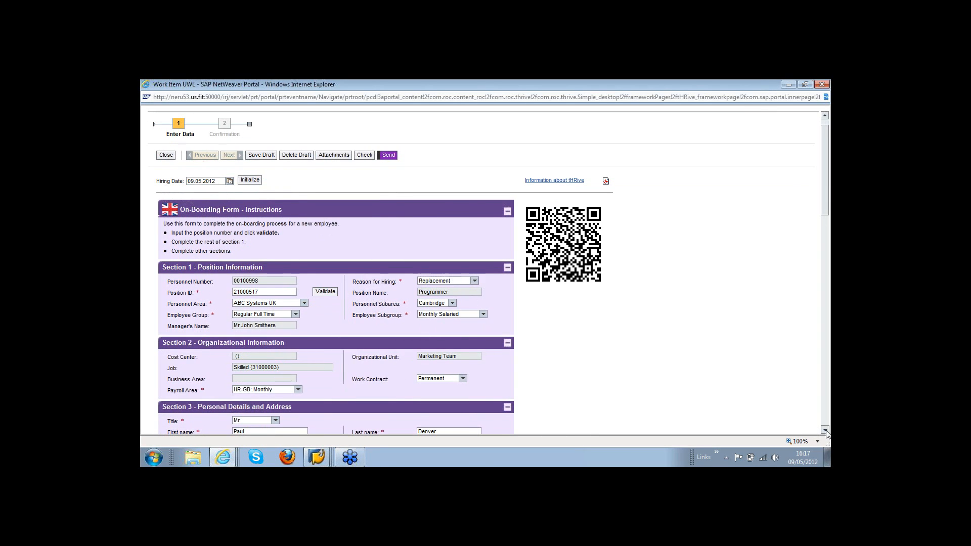
pyautogui.click(825, 431)
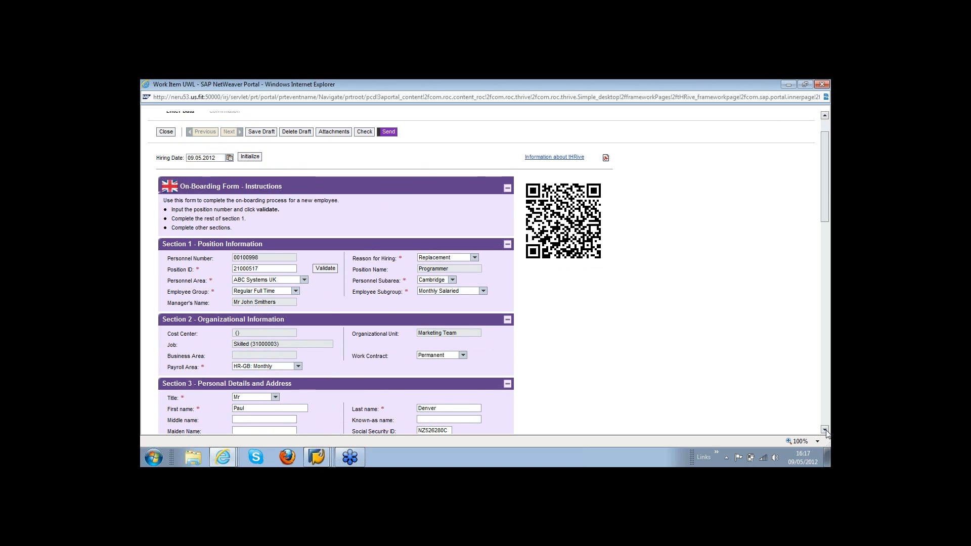
pyautogui.click(825, 430)
pyautogui.moveTo(220, 204); pyautogui.dragTo(197, 205)
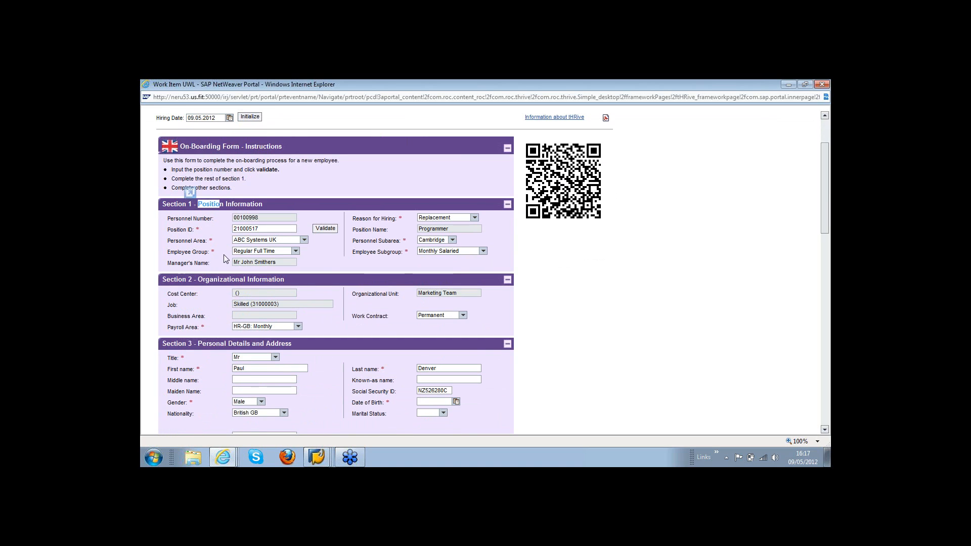
pyautogui.doubleClick(235, 219)
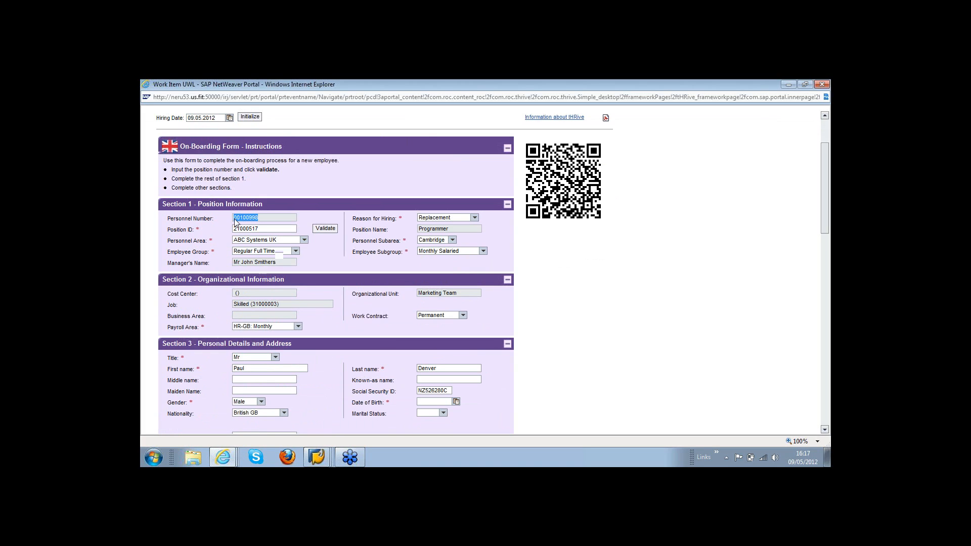
pyautogui.click(280, 263)
pyautogui.moveTo(258, 265); pyautogui.dragTo(238, 263)
pyautogui.press('Tab')
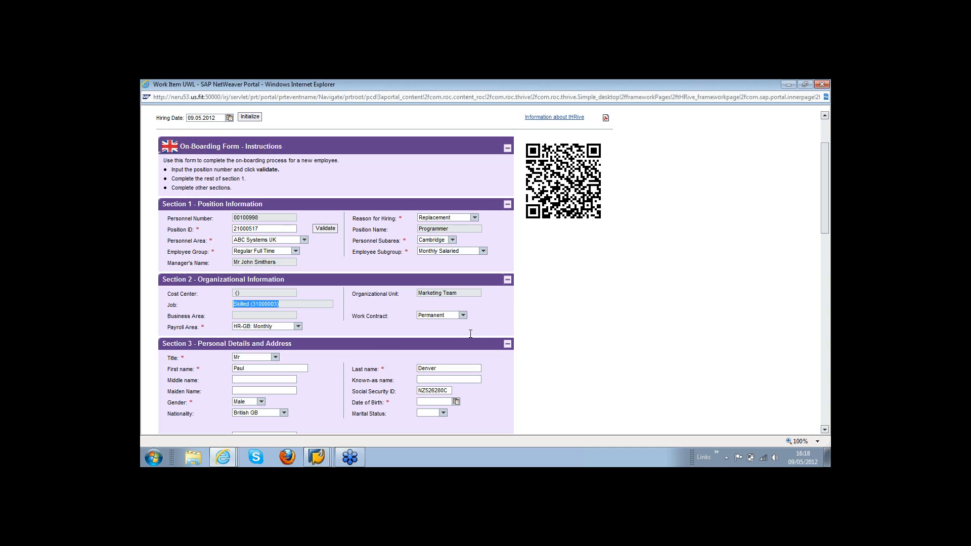
# - Examine the new employee's Personal Details and Address section of the onboarding form
pyautogui.moveTo(823, 228); pyautogui.dragTo(824, 229)
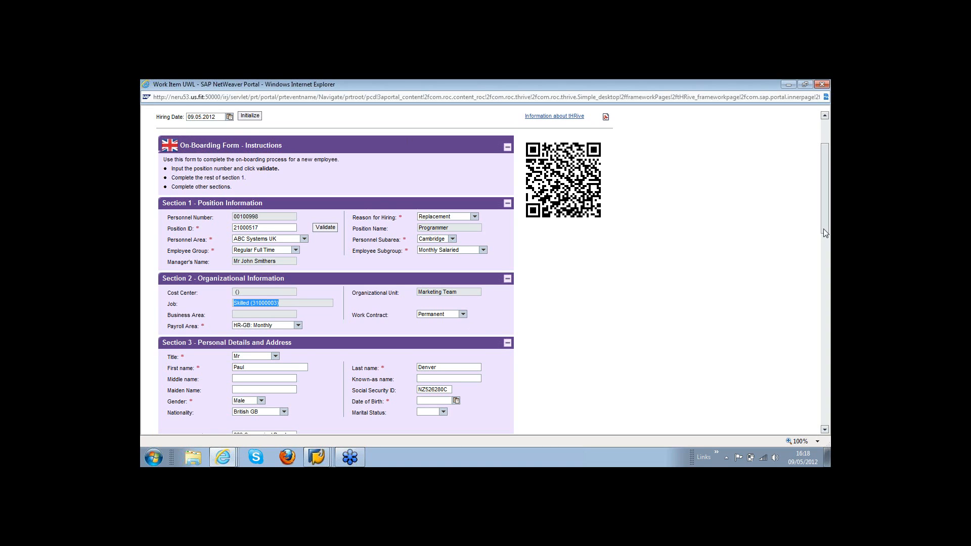
pyautogui.scroll(-3, 823, 232)
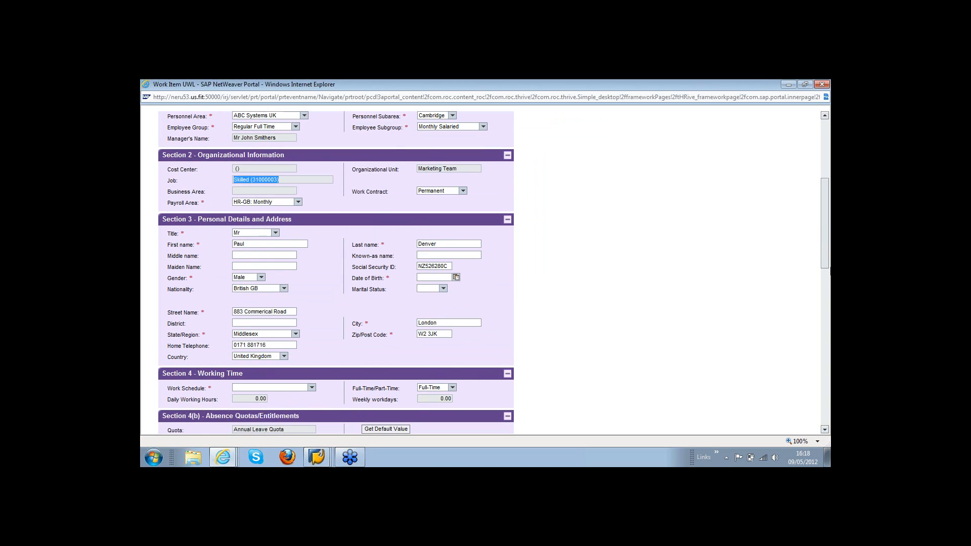
pyautogui.scroll(-2, 392, 248)
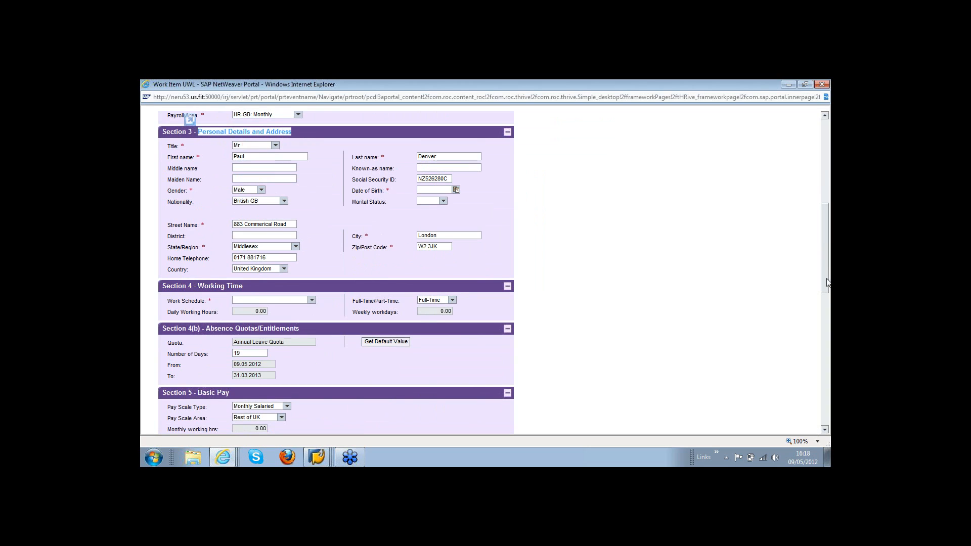
pyautogui.moveTo(827, 279); pyautogui.dragTo(827, 279)
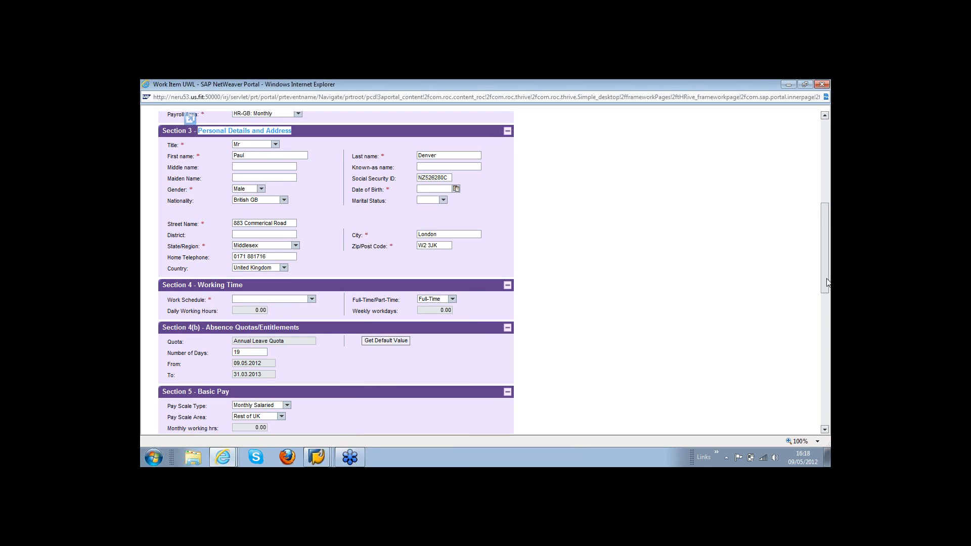
pyautogui.moveTo(827, 282); pyautogui.dragTo(827, 285)
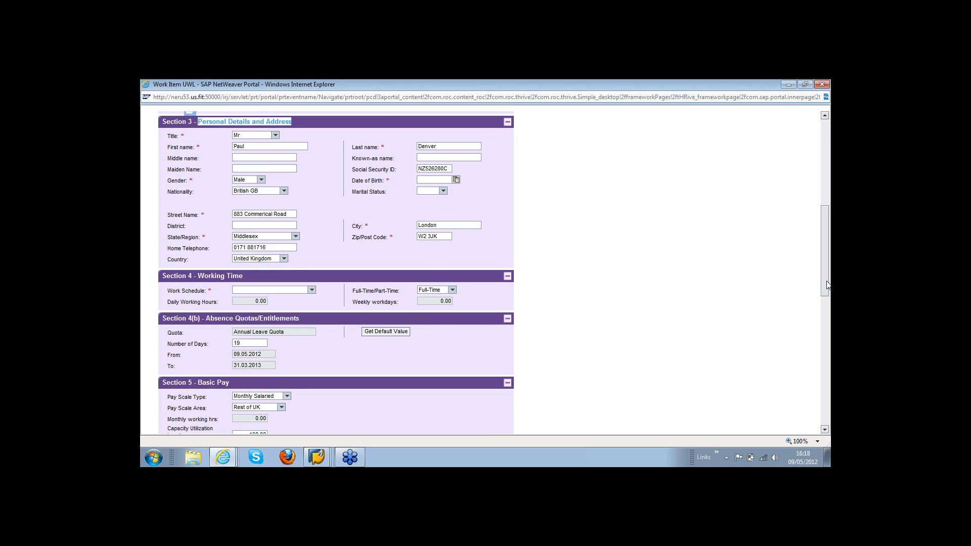
pyautogui.moveTo(827, 285); pyautogui.dragTo(827, 287)
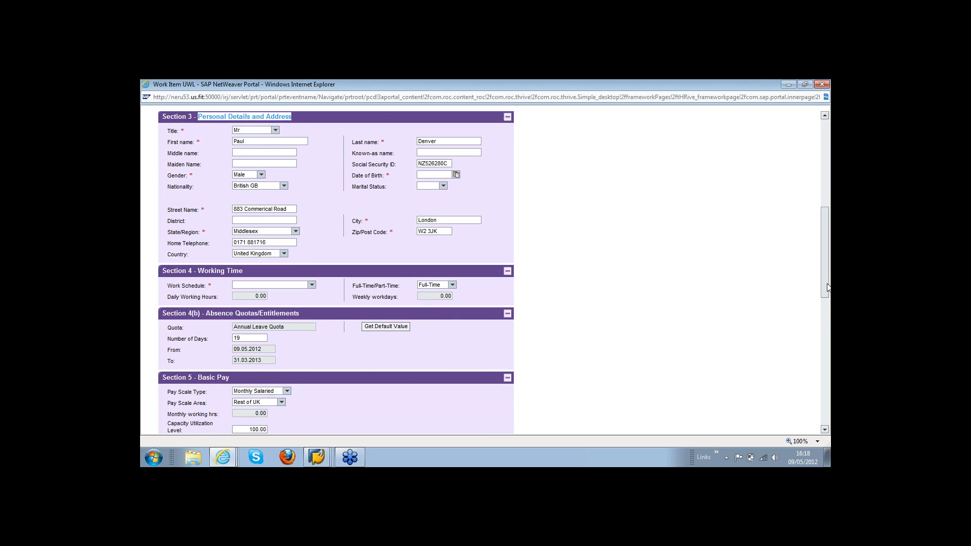
# - Set the work schedule to Standard Days, the pay scale area to Rest of UK and the currency to British Pound
pyautogui.scroll(-3, 827, 287)
pyautogui.click(312, 158)
pyautogui.click(292, 246)
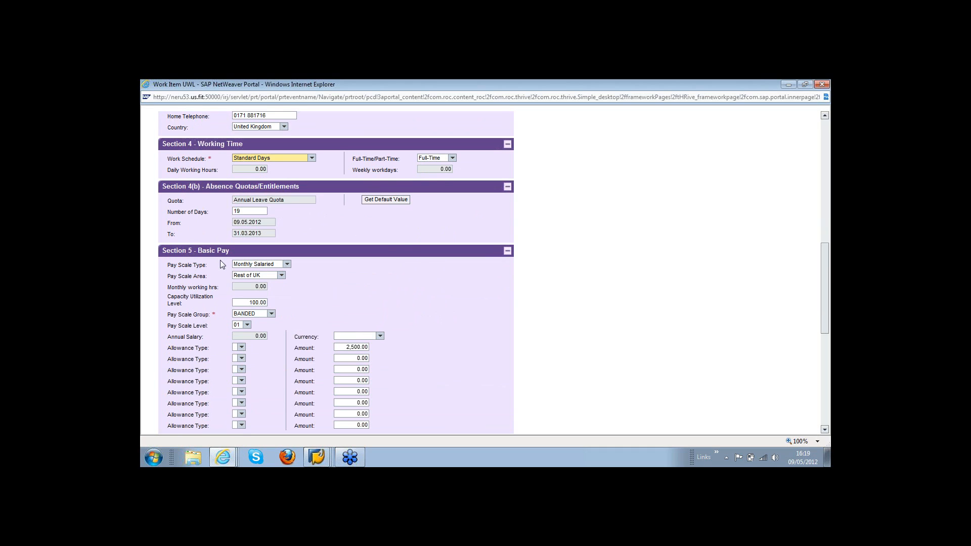
pyautogui.click(281, 276)
pyautogui.click(280, 301)
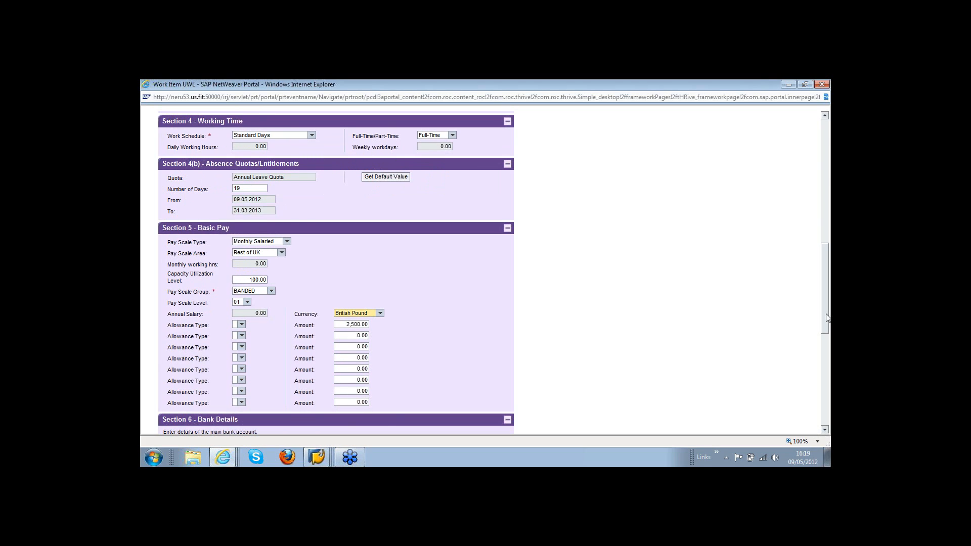
# - Look through the bank, right-to-work and compliance sections and check the onboarding form for missing entries
pyautogui.moveTo(827, 315); pyautogui.dragTo(829, 349)
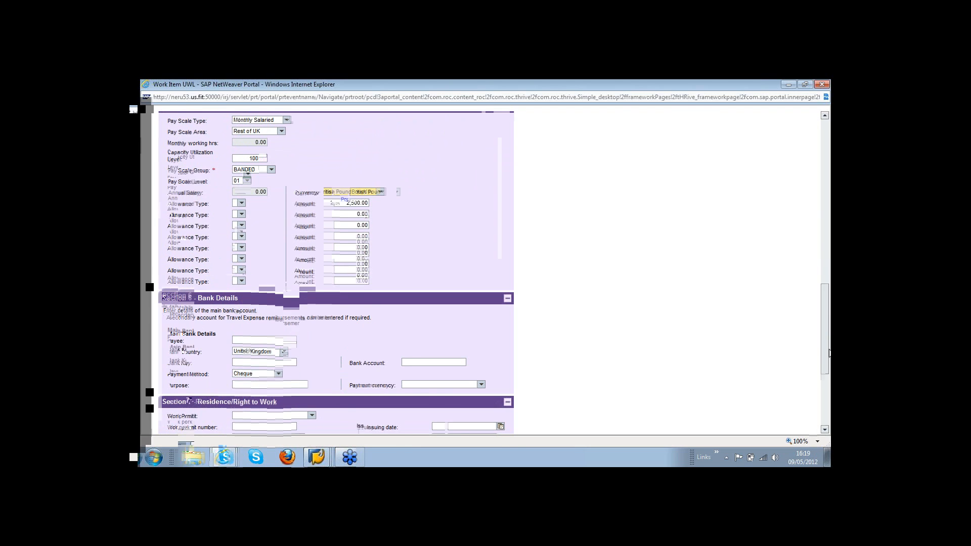
pyautogui.moveTo(829, 353); pyautogui.dragTo(829, 402)
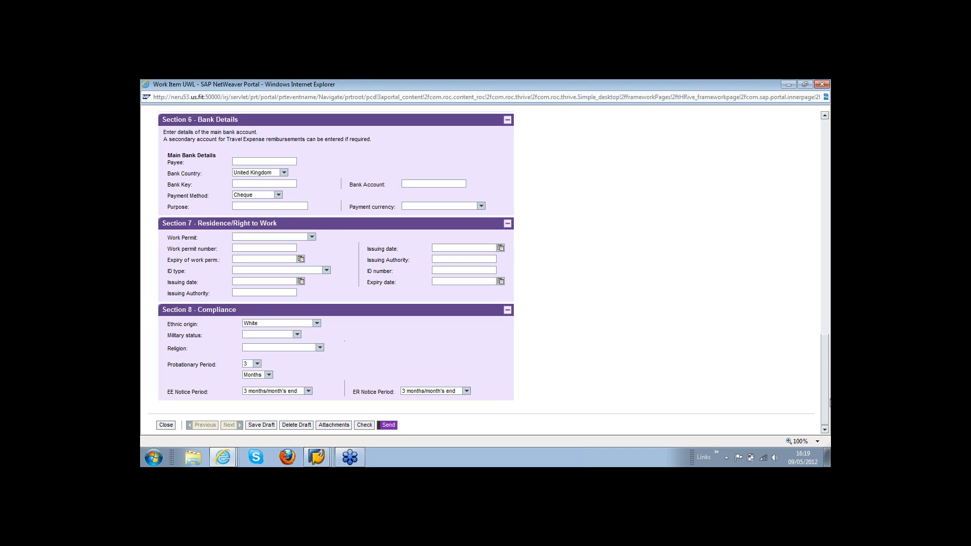
pyautogui.click(364, 172)
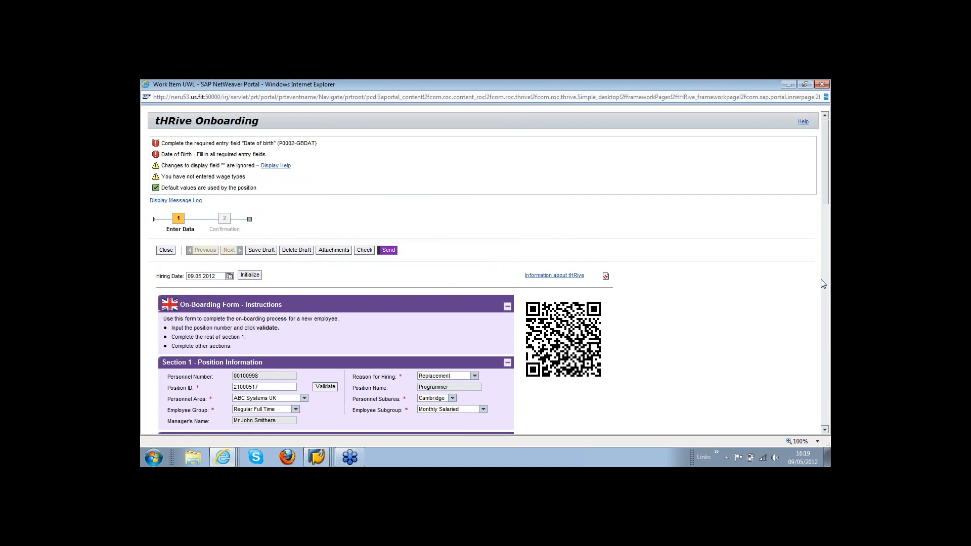
# - Fill in the employee's required date of birth, send the onboarding form and close its confirmation
pyautogui.click(825, 430)
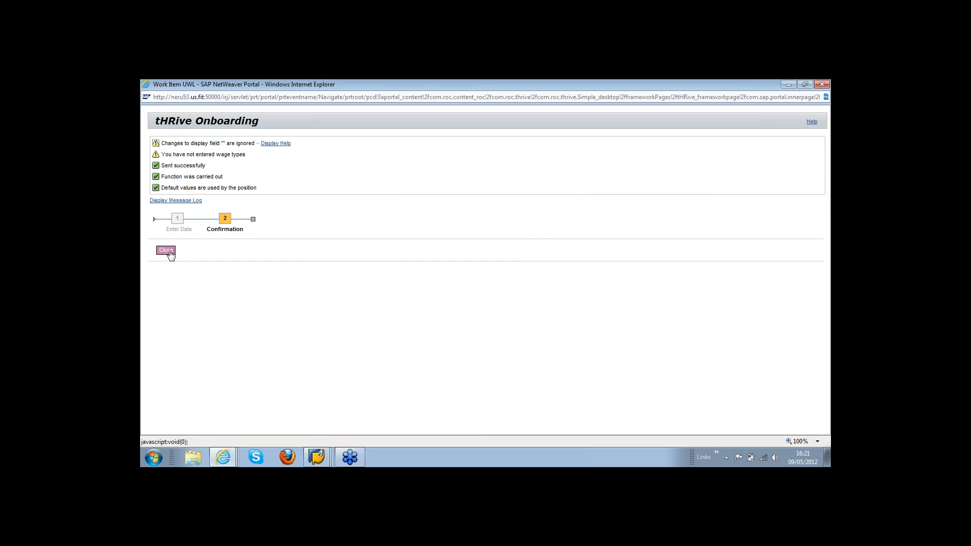
pyautogui.click(167, 251)
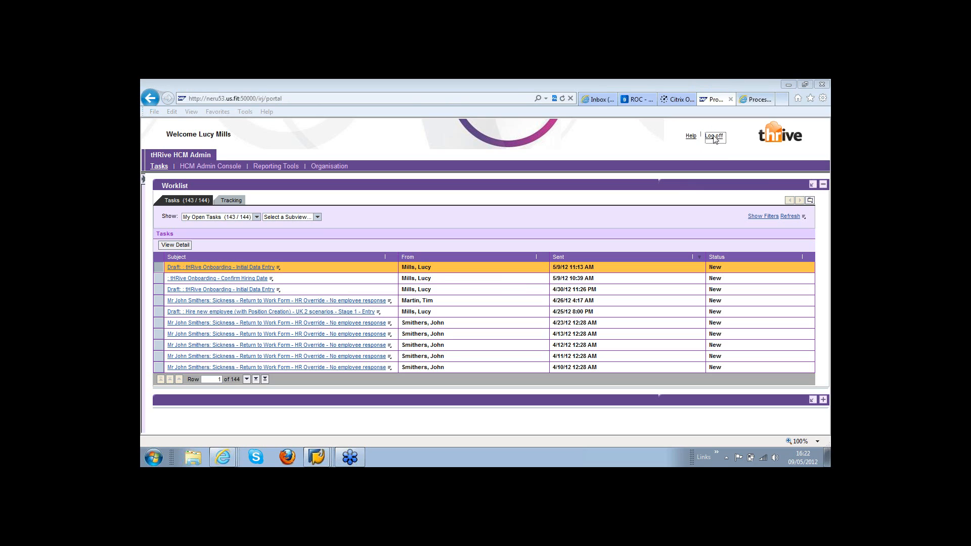
# - Change the portal login from the HR administrator to the line manager and sort the Universal Worklist by sent date, newest first
pyautogui.click(714, 136)
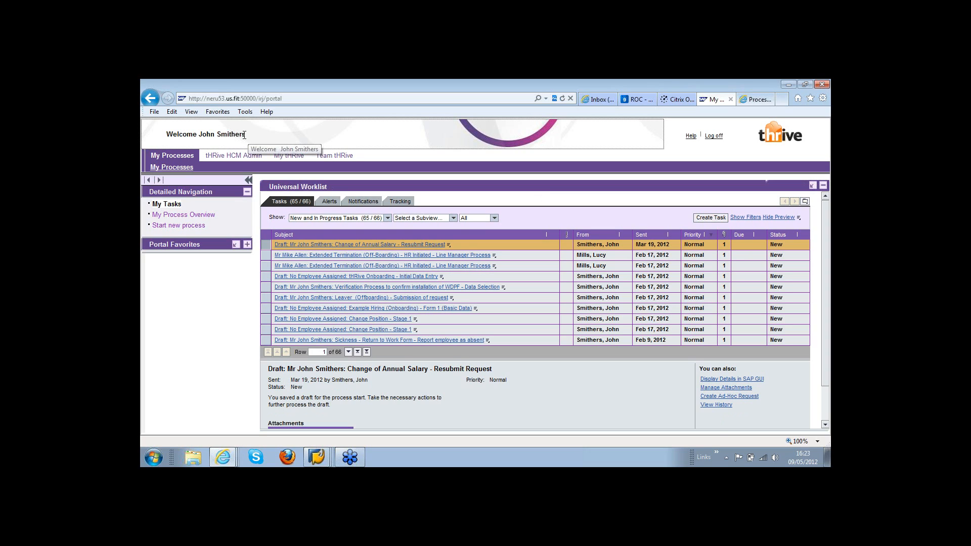
pyautogui.moveTo(245, 135); pyautogui.dragTo(192, 136)
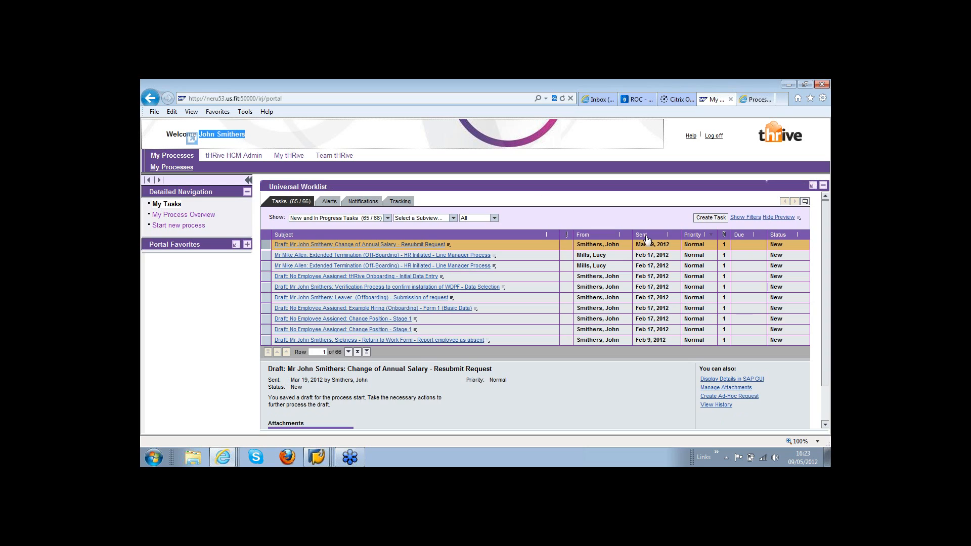
pyautogui.click(646, 236)
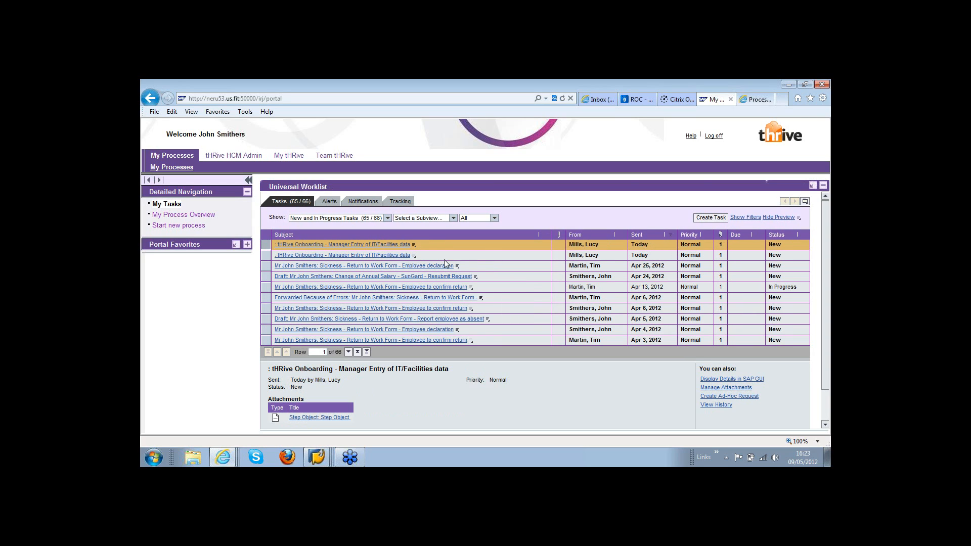
# - Open the newest "tHRive Onboarding - Manager Entry of IT/Facilities data" task full-size and review its form down to IT Requirements
pyautogui.click(392, 247)
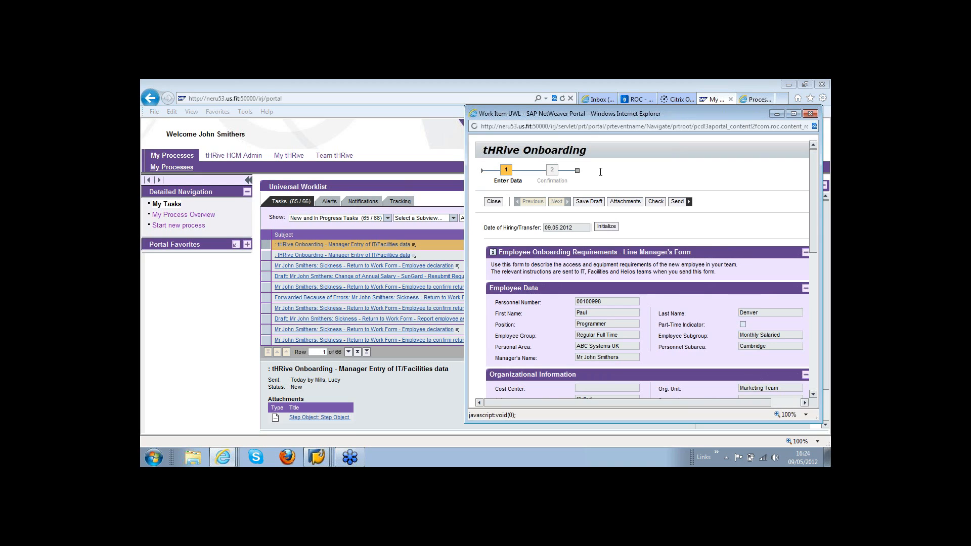
pyautogui.click(794, 113)
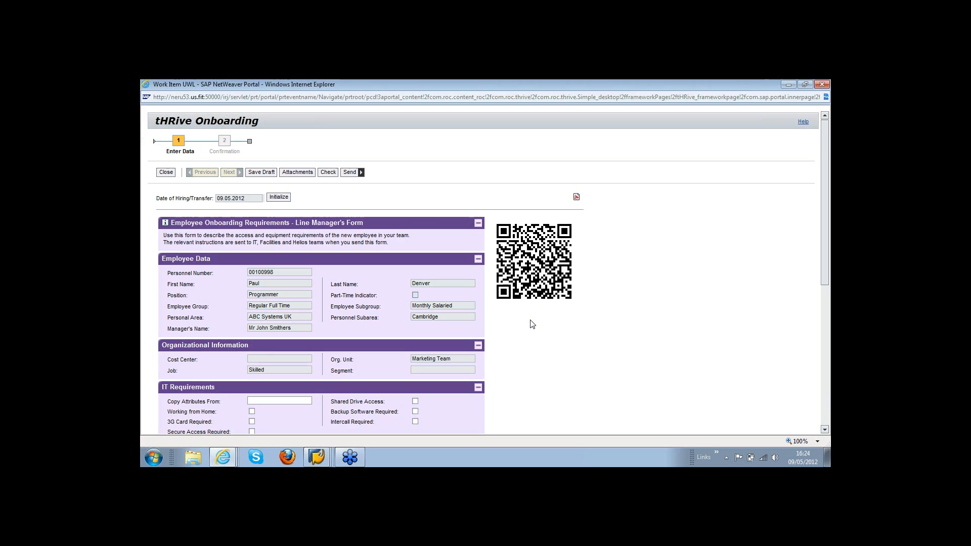
pyautogui.moveTo(225, 236); pyautogui.dragTo(399, 234)
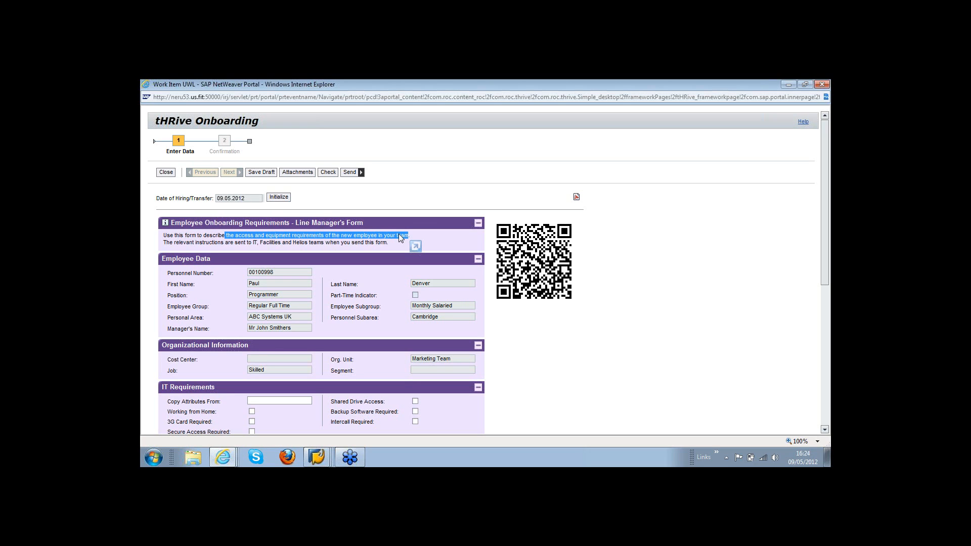
pyautogui.scroll(-1, 398, 234)
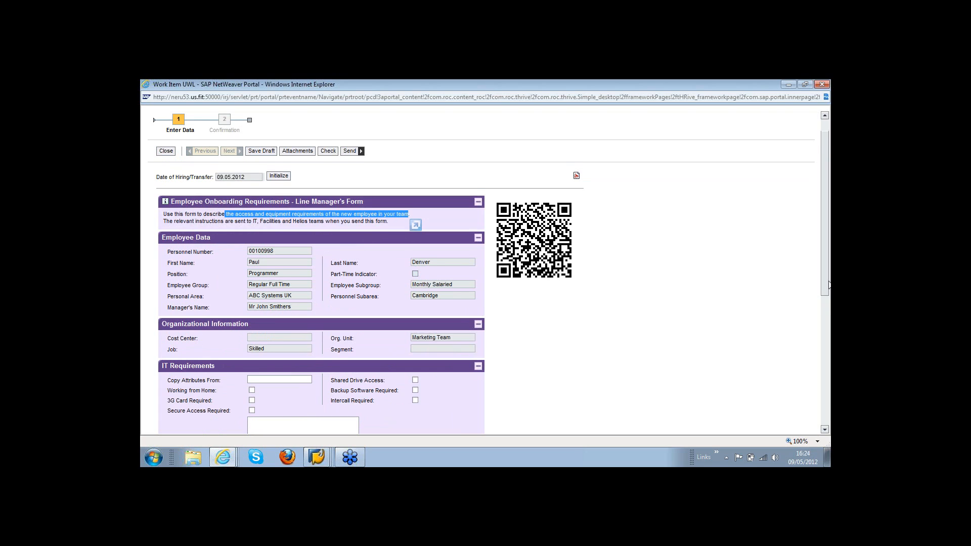
pyautogui.moveTo(829, 285); pyautogui.dragTo(828, 300)
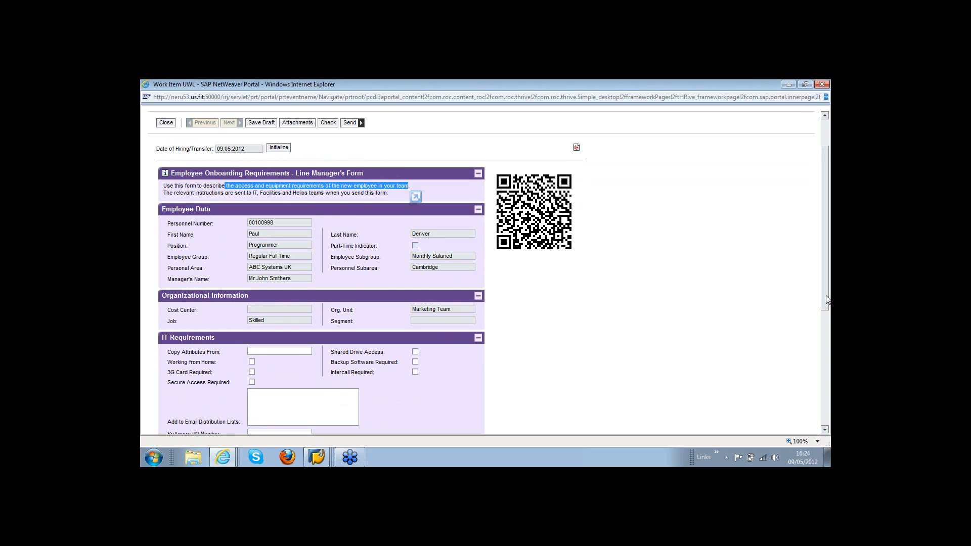
pyautogui.moveTo(827, 297); pyautogui.dragTo(827, 306)
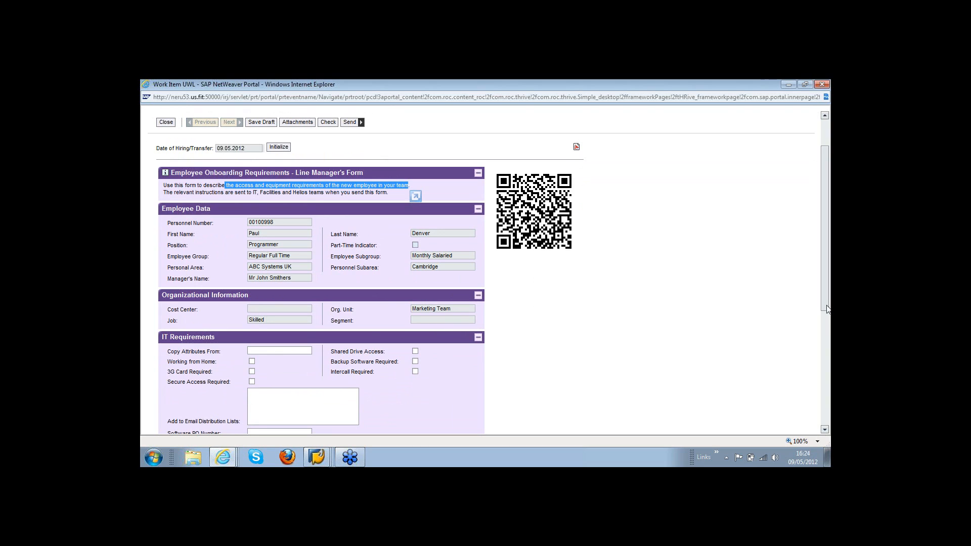
pyautogui.moveTo(828, 309); pyautogui.dragTo(829, 340)
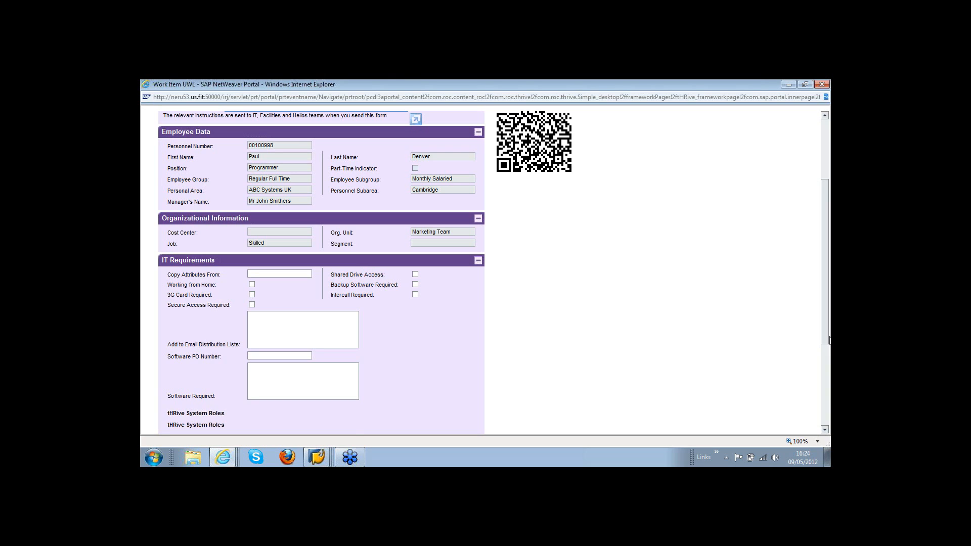
# - Enable Working from Home, Shared Drive Access and the Manager Role under IT Requirements, and enter "SAPGUI installed" as the software required
pyautogui.scroll(-3, 830, 340)
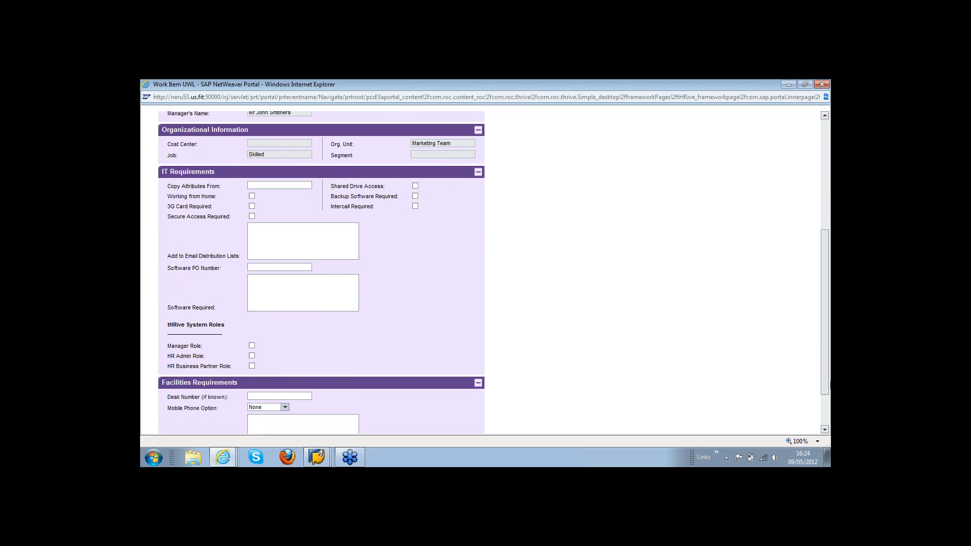
pyautogui.click(251, 192)
pyautogui.moveTo(226, 321); pyautogui.dragTo(201, 324)
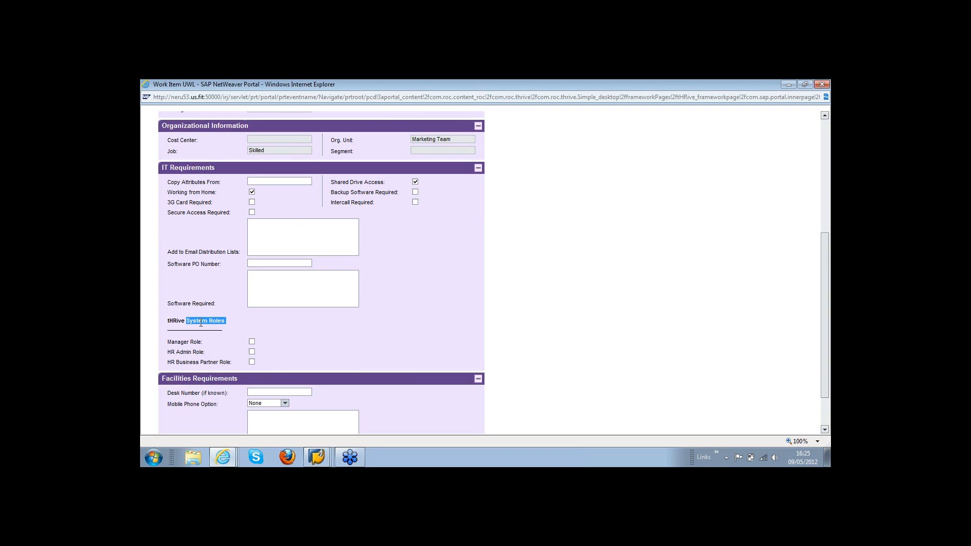
pyautogui.click(252, 342)
pyautogui.click(291, 284)
pyautogui.write('SAPGUI insta')
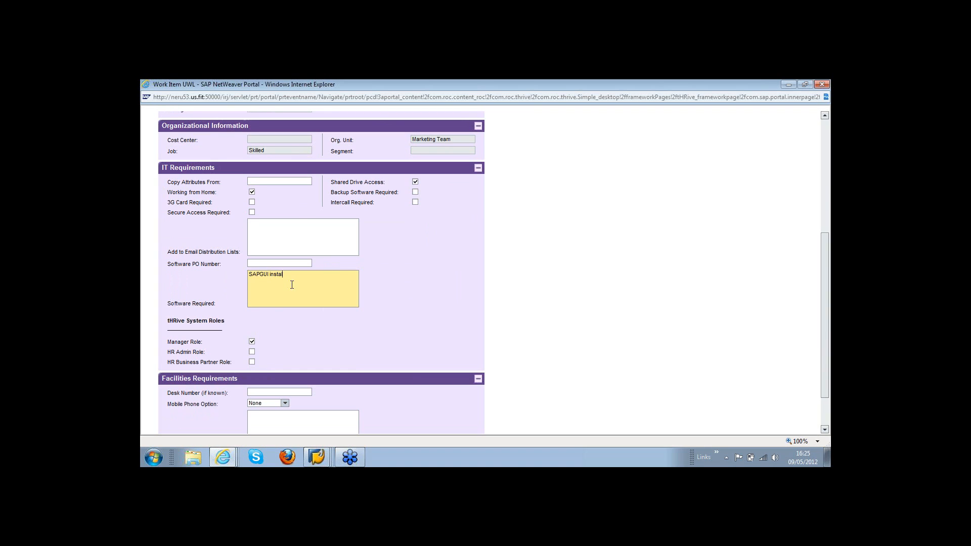
pyautogui.write('lled')
# - Set the Mobile Phone Option to Mobile under Facilities Requirements
pyautogui.moveTo(825, 308); pyautogui.dragTo(825, 307)
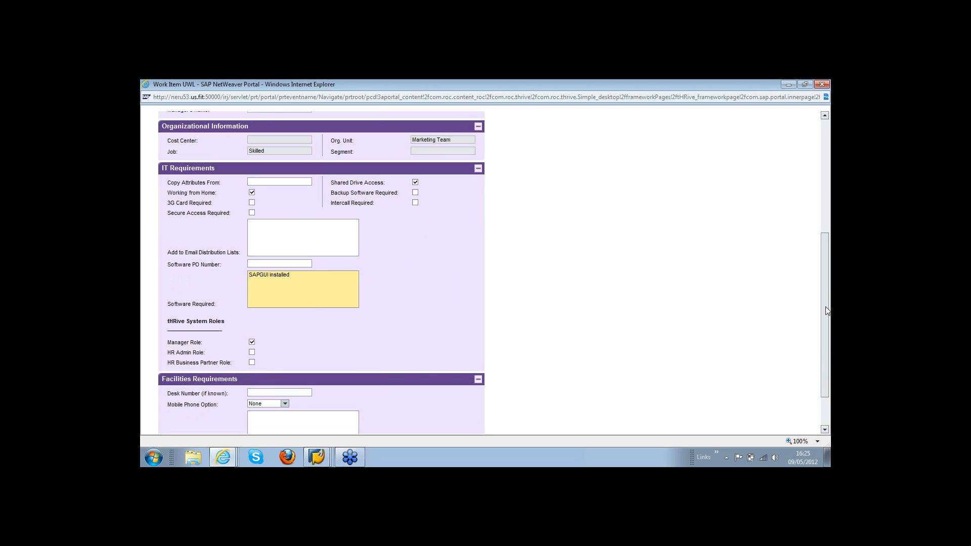
pyautogui.moveTo(827, 310); pyautogui.dragTo(825, 319)
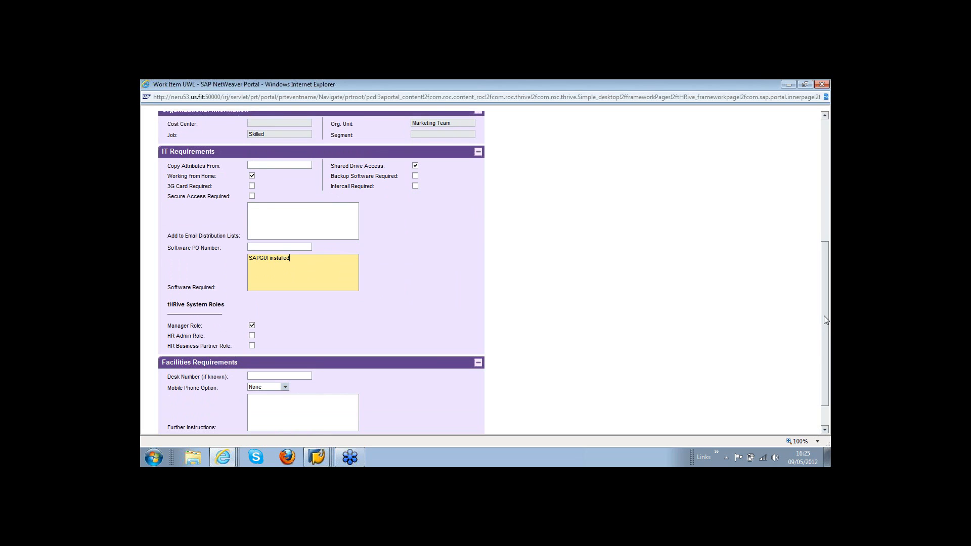
pyautogui.moveTo(825, 320); pyautogui.dragTo(825, 338)
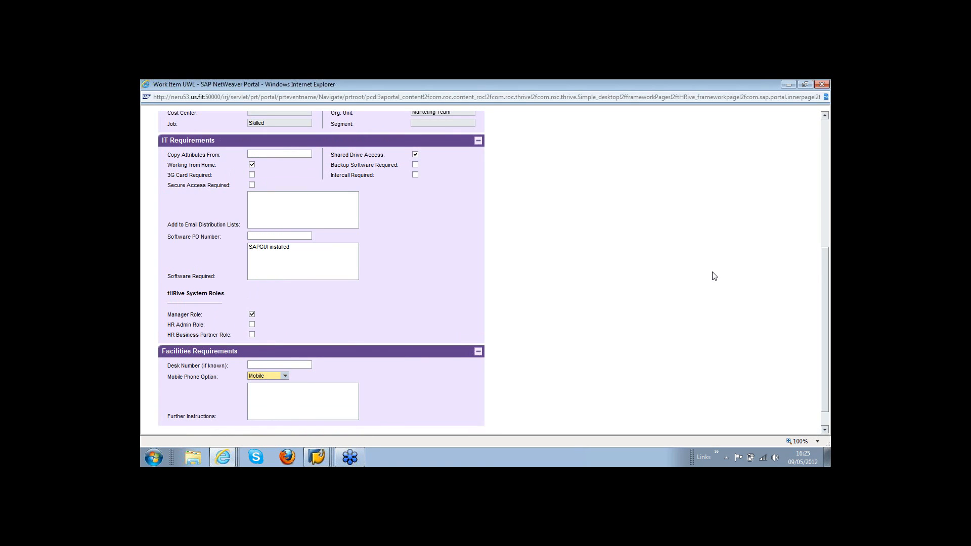
pyautogui.moveTo(825, 361); pyautogui.dragTo(825, 312)
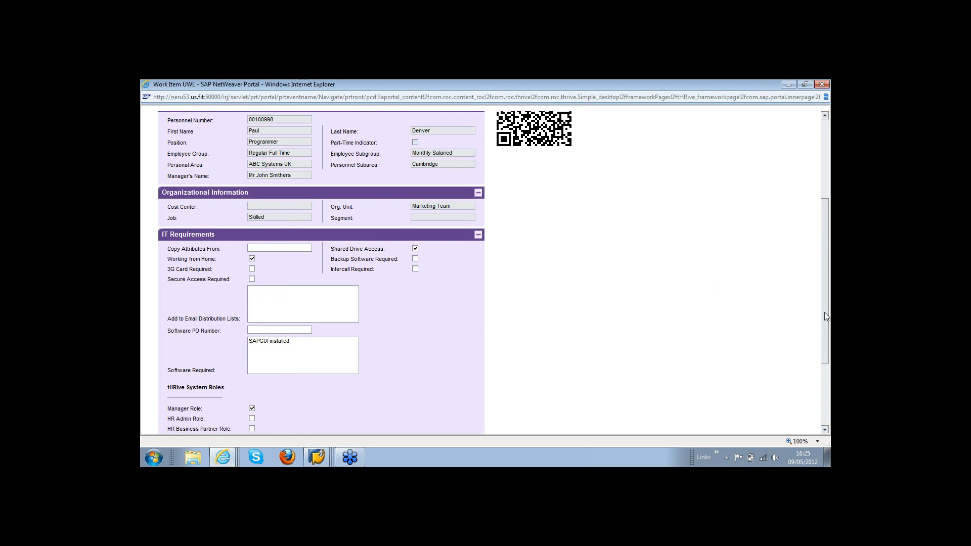
pyautogui.scroll(3, 824, 316)
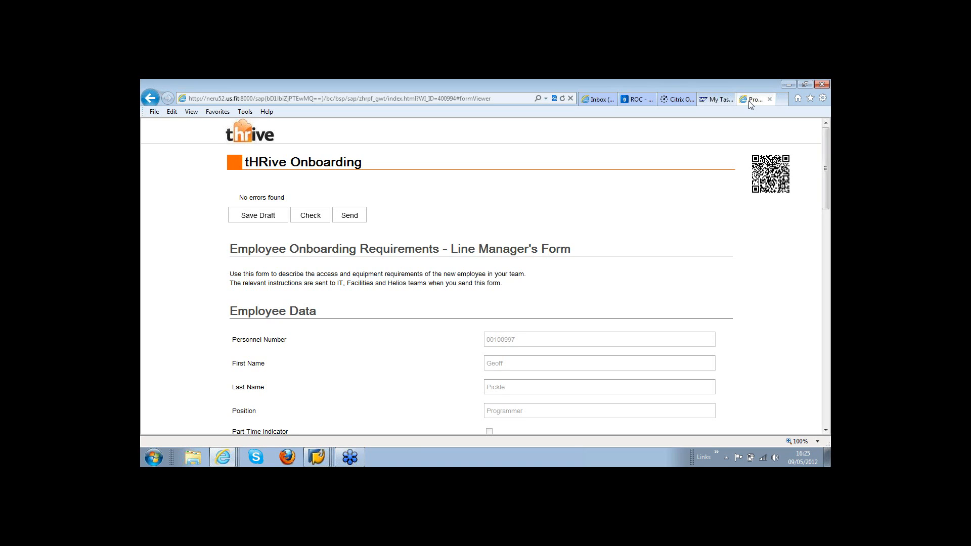
# - Review the web-page version of the line manager's form from Employee Data to Facilities Requirements and check it for errors
pyautogui.click(825, 430)
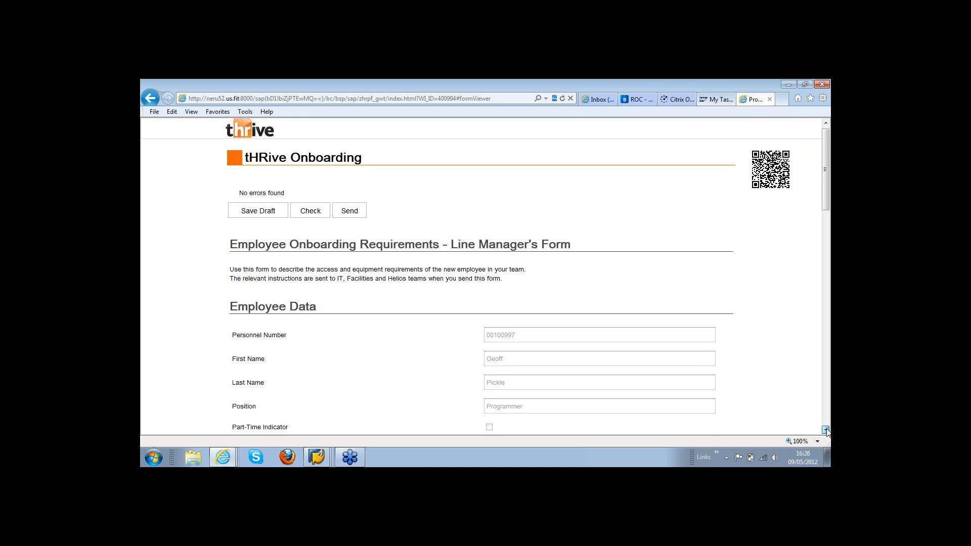
pyautogui.click(827, 431)
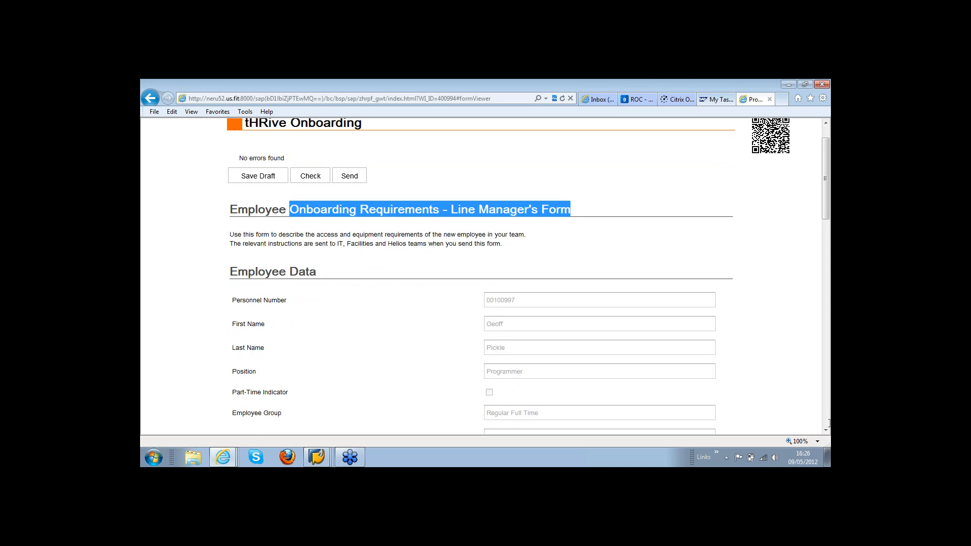
pyautogui.click(826, 431)
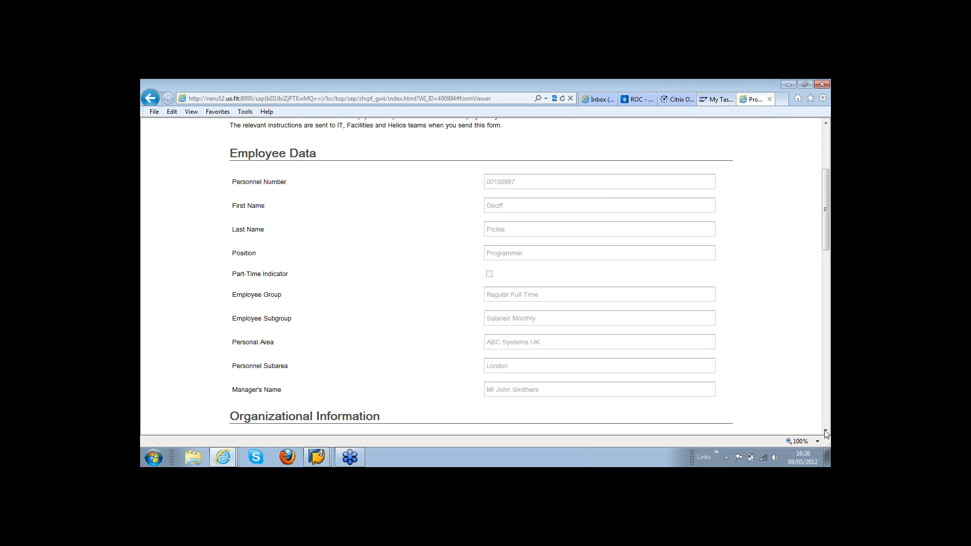
pyautogui.click(826, 434)
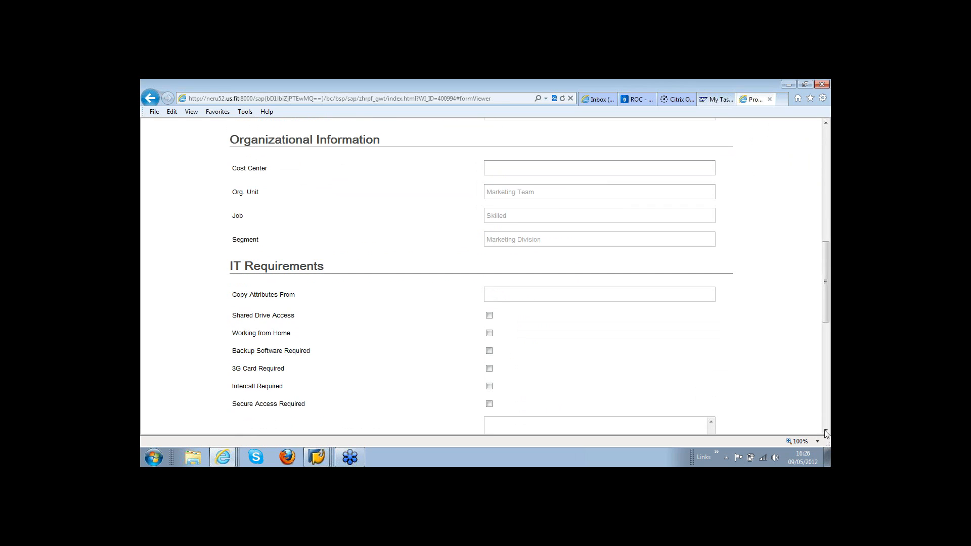
pyautogui.click(827, 434)
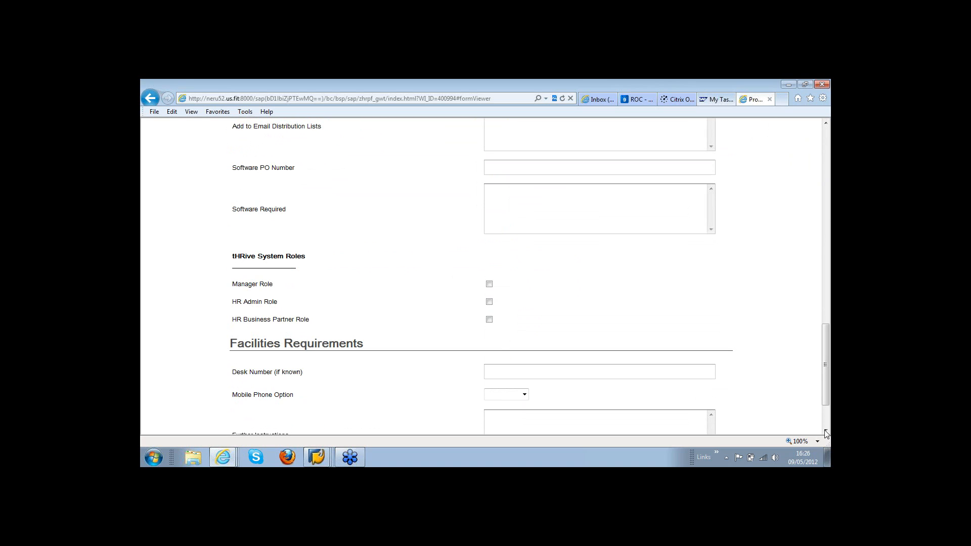
pyautogui.click(827, 433)
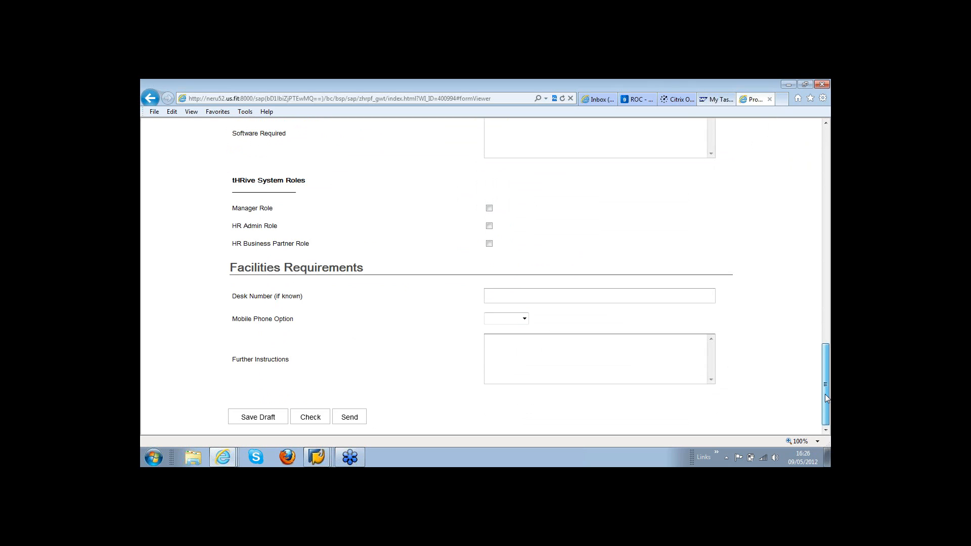
pyautogui.moveTo(827, 398); pyautogui.dragTo(805, 221)
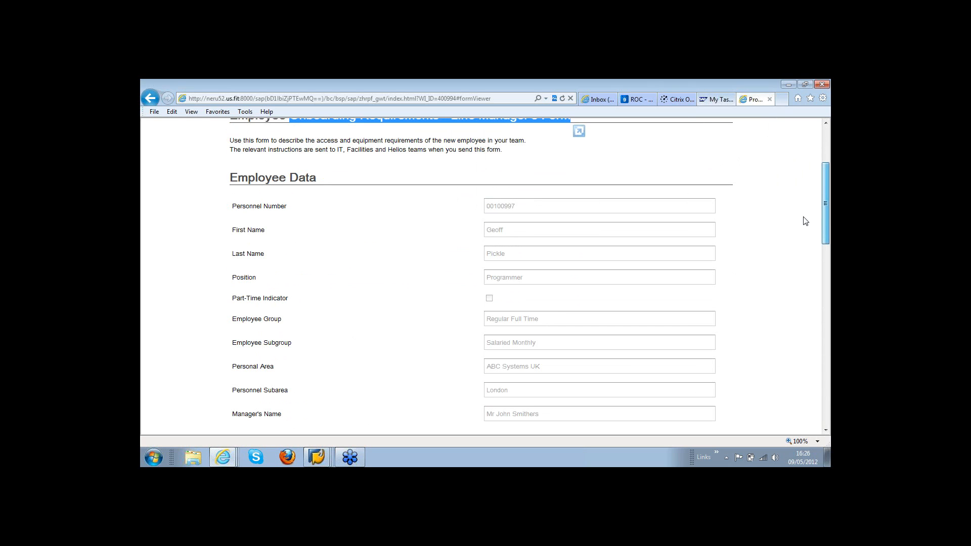
pyautogui.scroll(3, 488, 325)
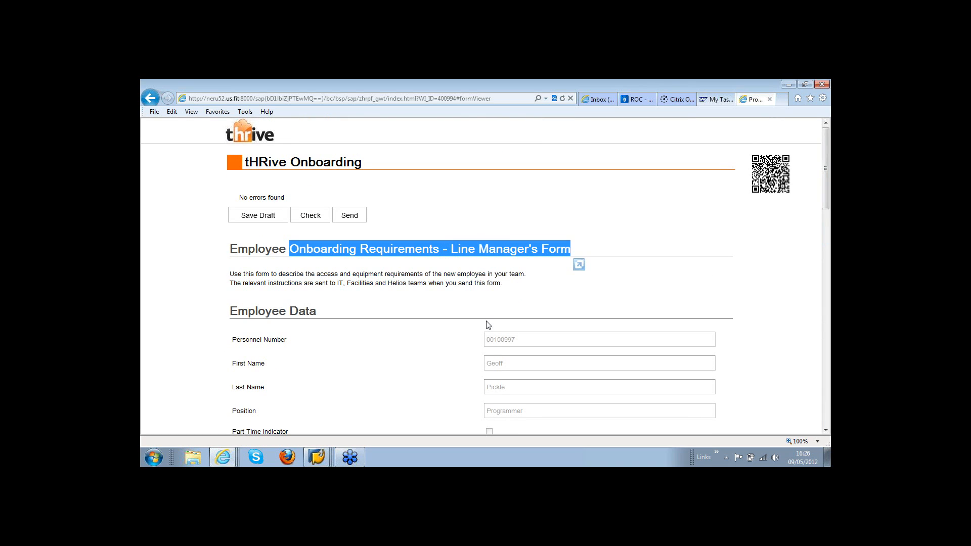
pyautogui.click(310, 215)
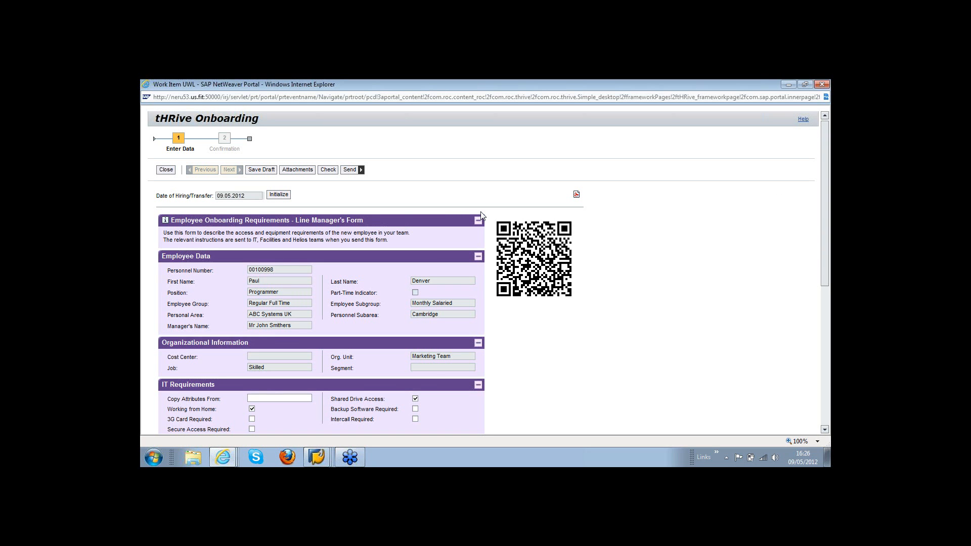
# - Check the filled-in line manager's form in the portal work item for errors and send it
pyautogui.click(327, 170)
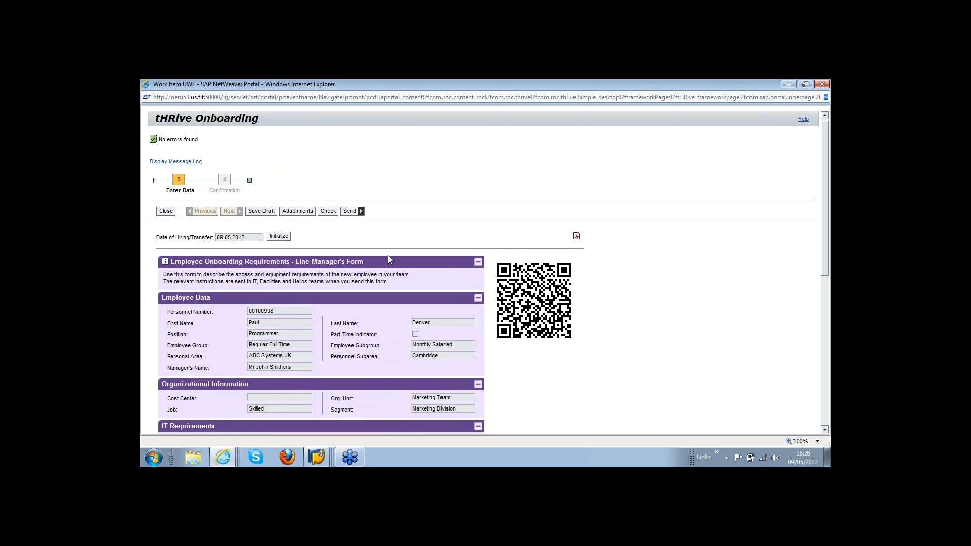
pyautogui.click(353, 212)
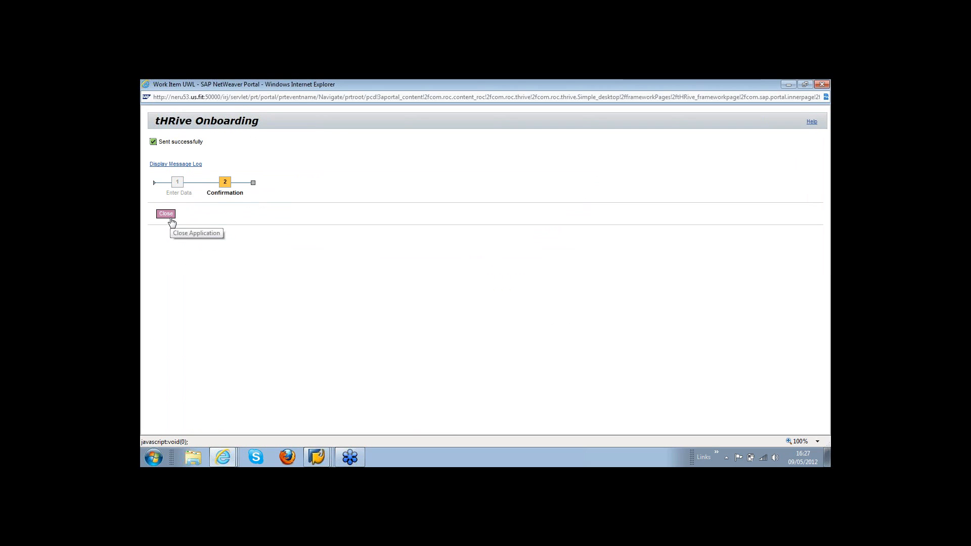